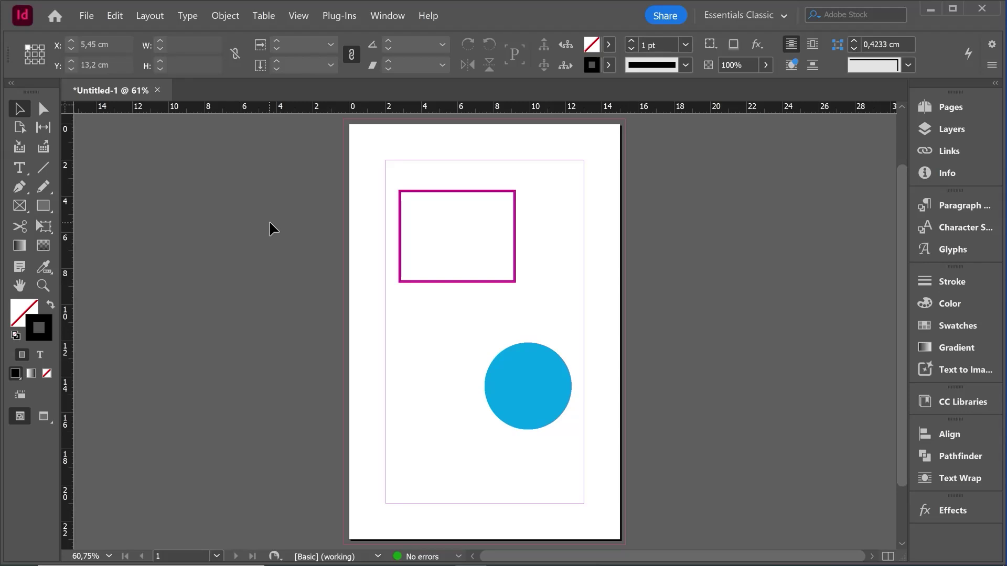
- Hide and reshow the rulers, then open and dismiss the View menu and page context menu
{"action": "key", "text": "ctrl+r"}
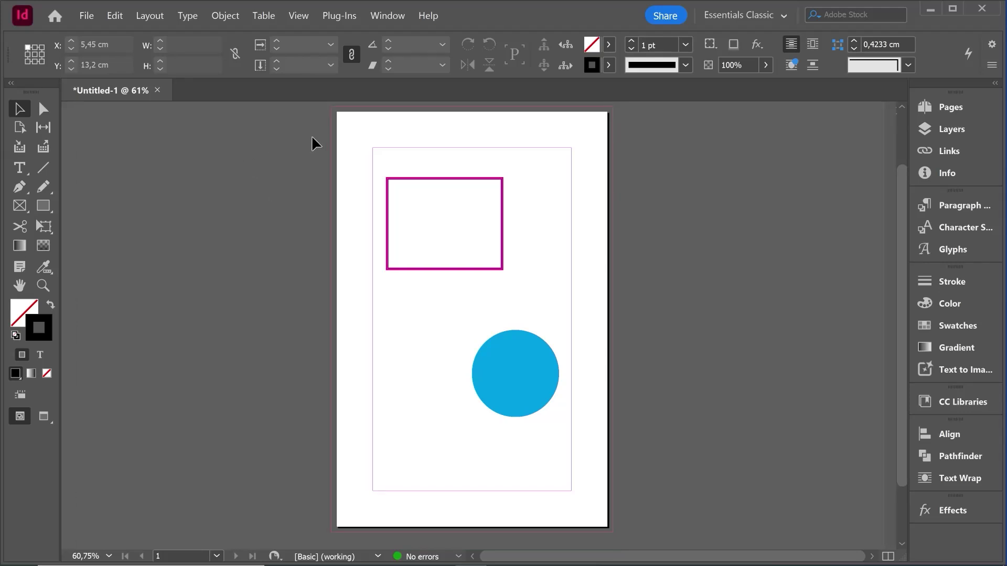
{"action": "key", "text": "ctrl+r"}
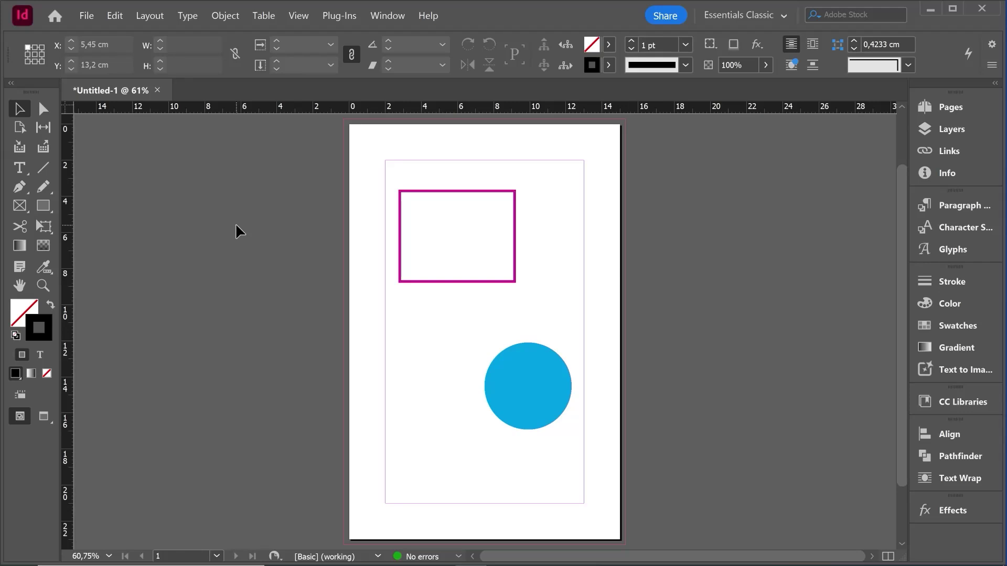
{"action": "left_click", "coordinate": [300, 17]}
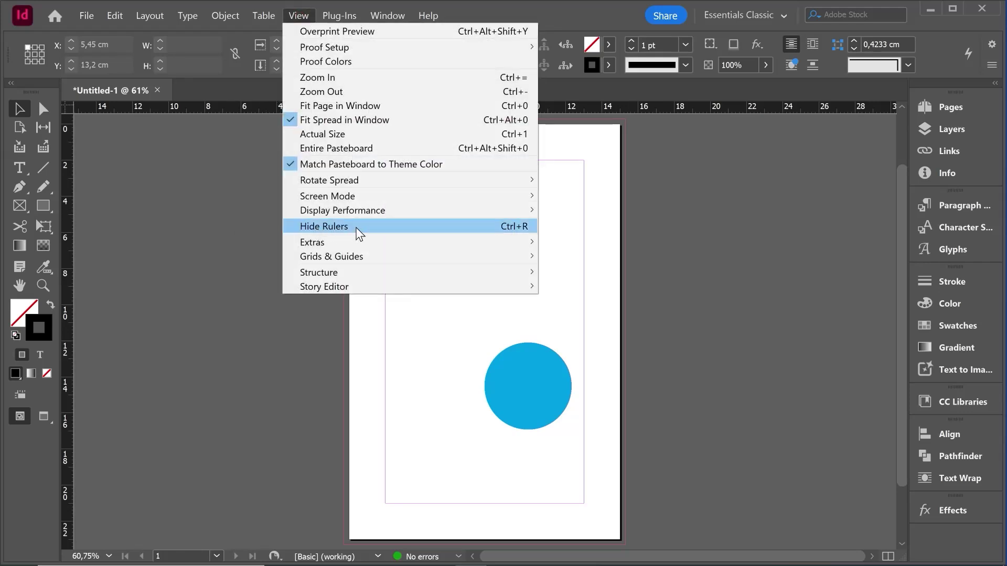
{"action": "left_click", "coordinate": [407, 328]}
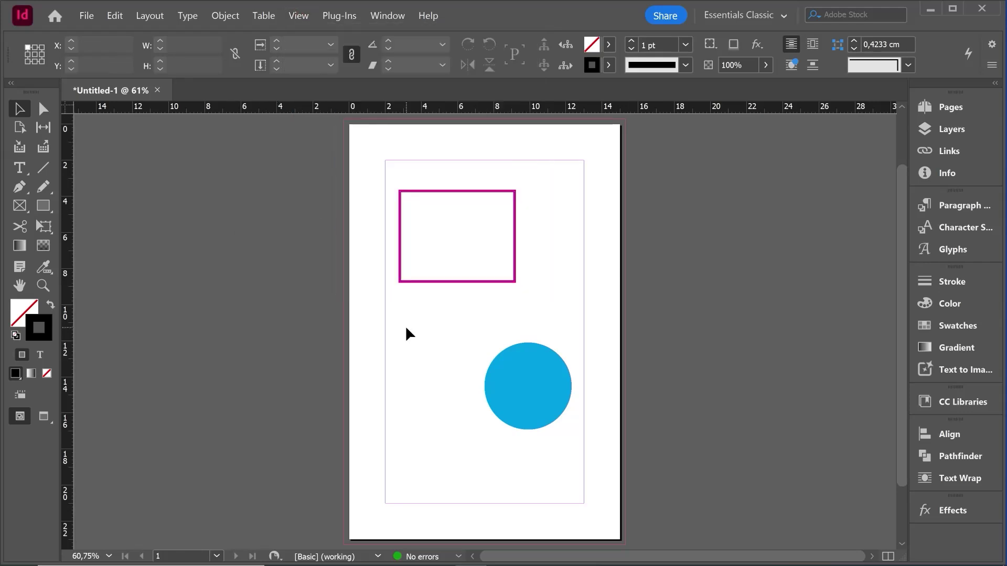
{"action": "right_click", "coordinate": [408, 324]}
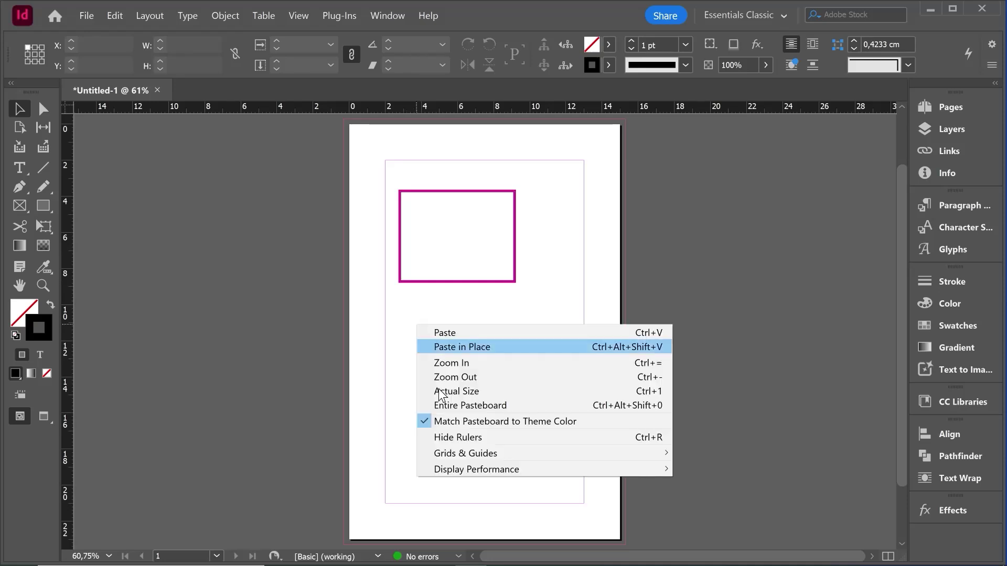
{"action": "left_click", "coordinate": [388, 343]}
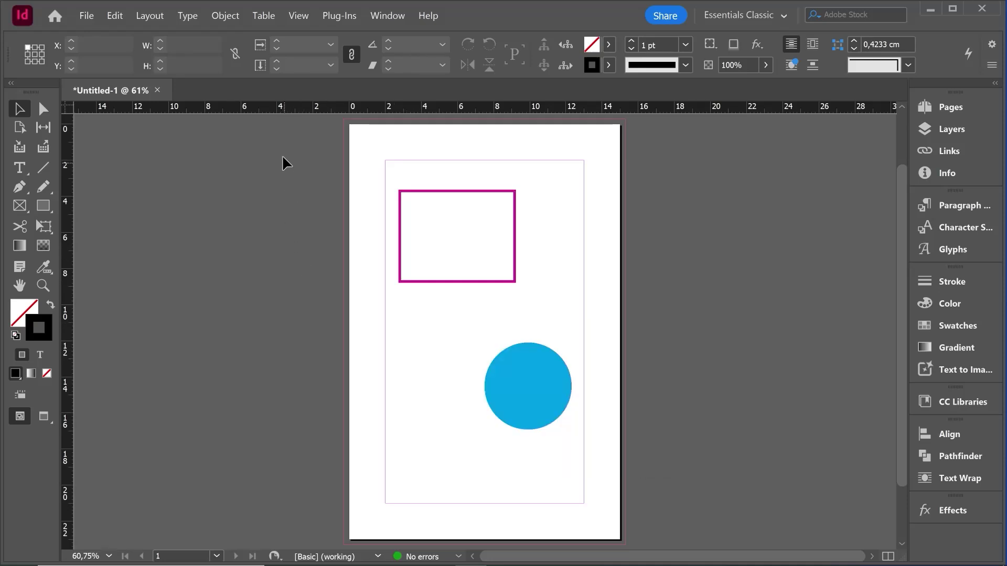
- Switch the horizontal and vertical rulers from centimeters to inches
{"action": "right_click", "coordinate": [303, 108]}
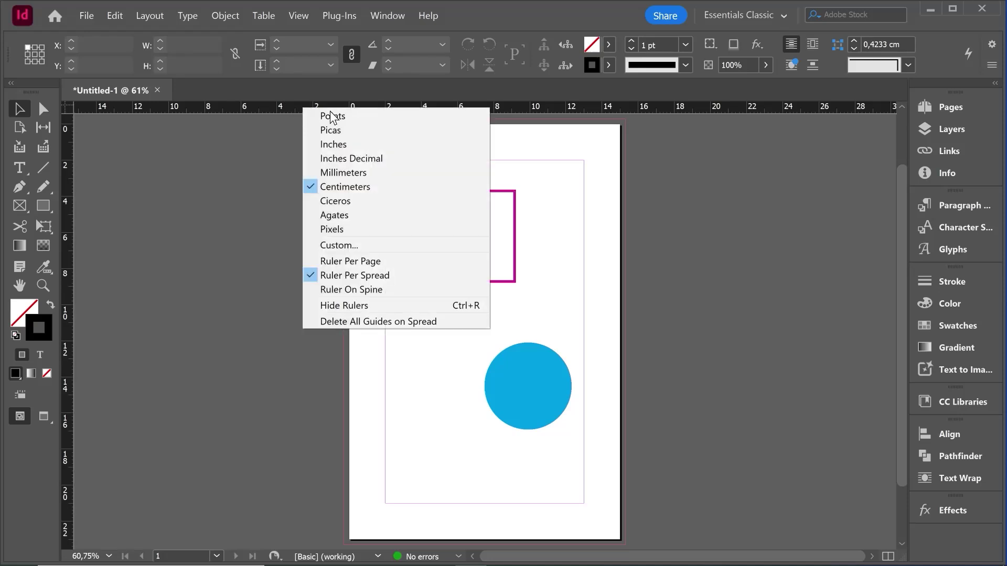
{"action": "left_click", "coordinate": [351, 187]}
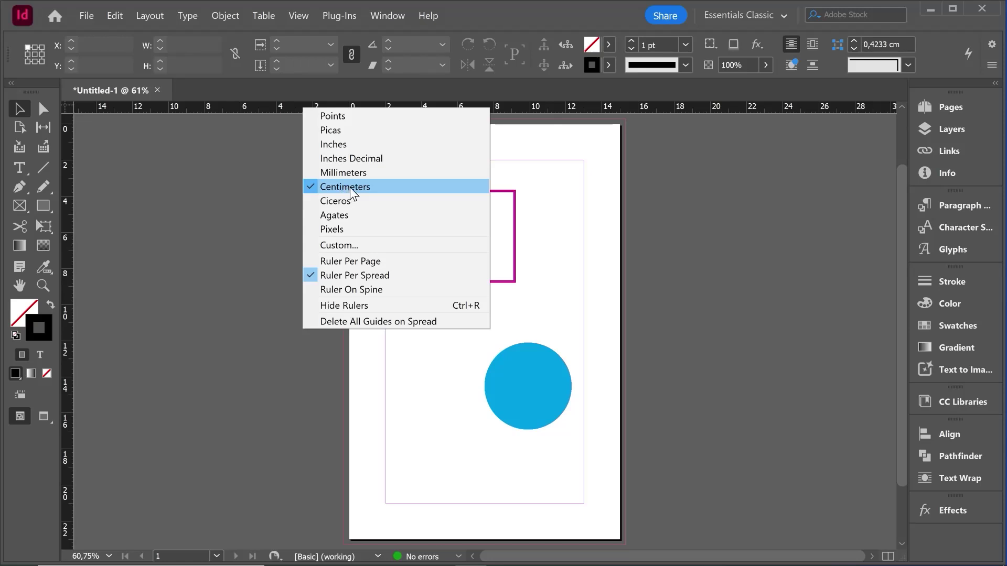
{"action": "left_click", "coordinate": [333, 143]}
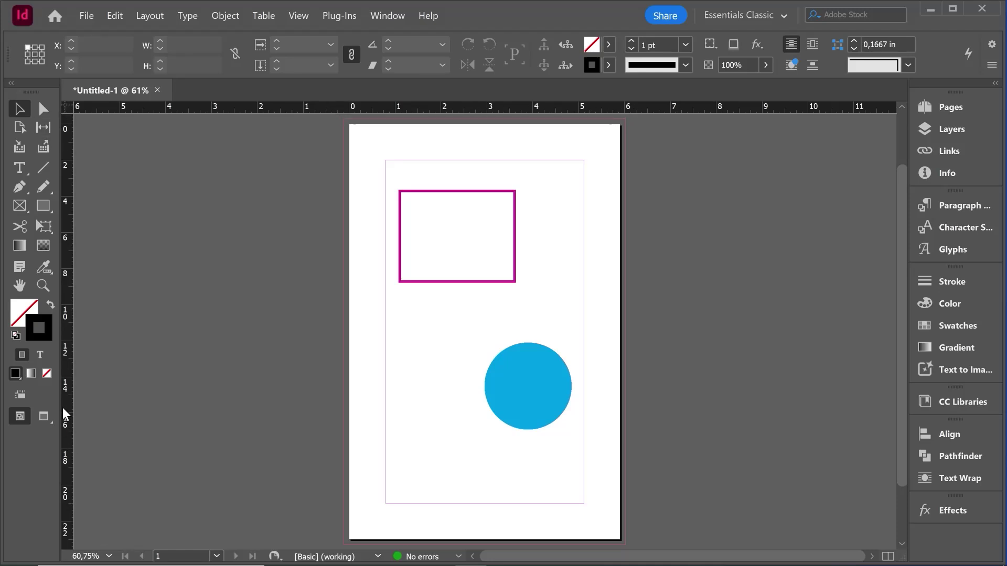
{"action": "right_click", "coordinate": [68, 207]}
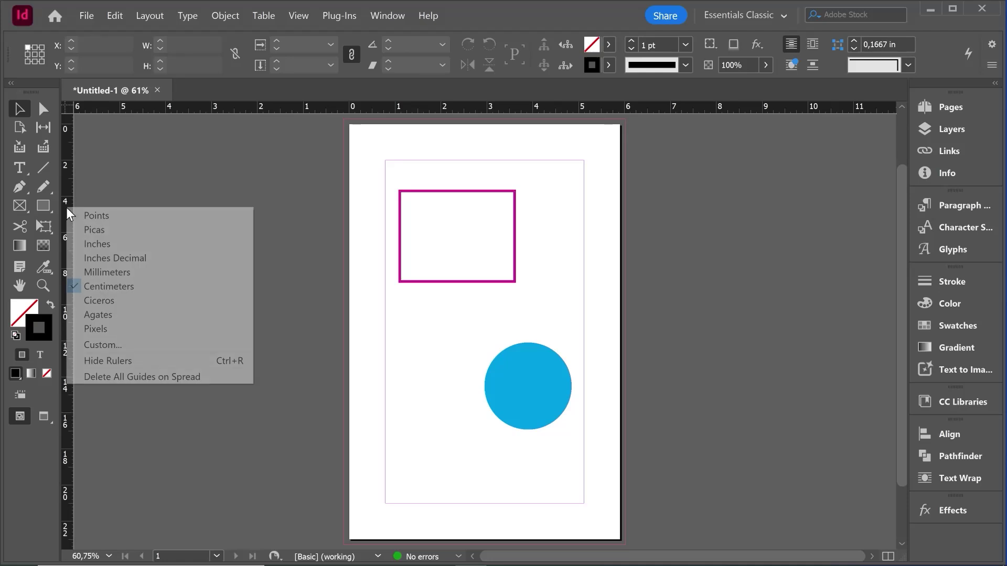
{"action": "left_click", "coordinate": [99, 245]}
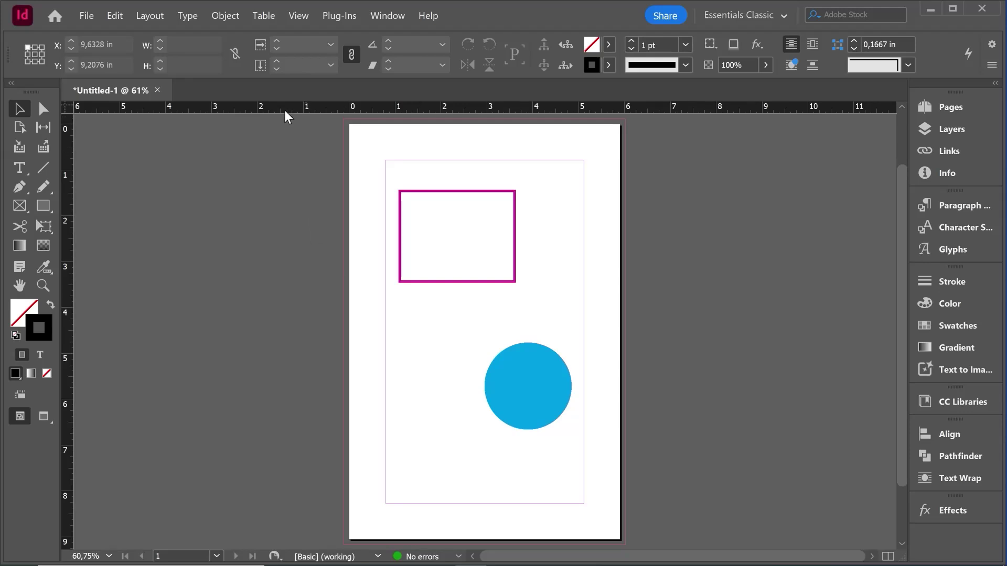
- Drag a new horizontal guide from the top ruler onto the page at about 4 in
{"action": "left_click_drag", "start_coordinate": [284, 110], "coordinate": [676, 174]}
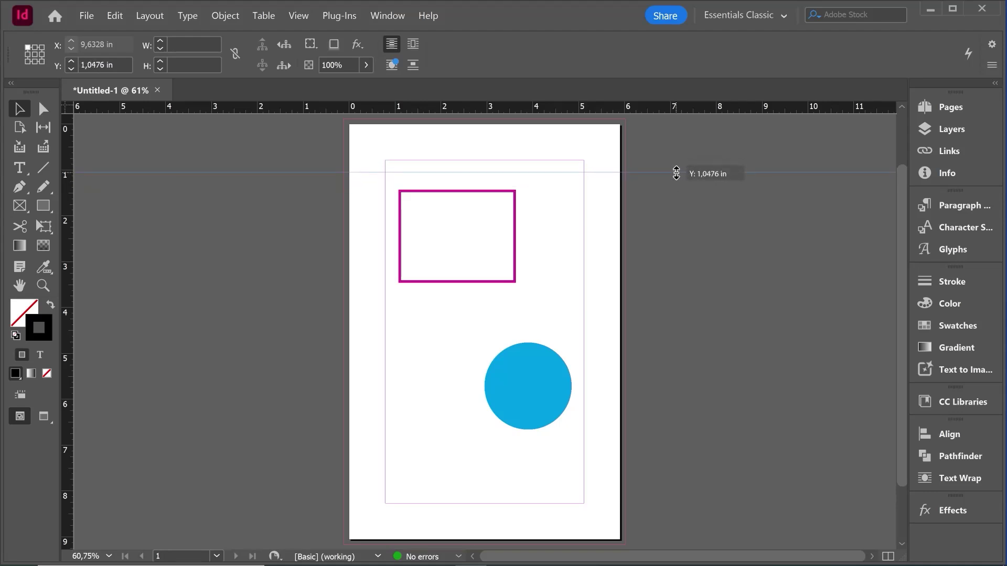
{"action": "left_click_drag", "start_coordinate": [677, 174], "coordinate": [670, 309]}
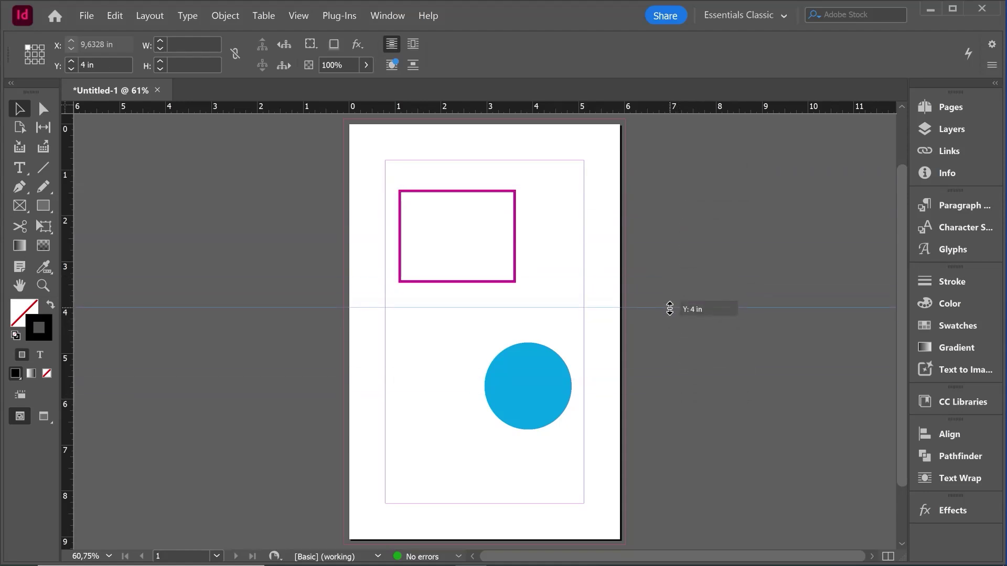
{"action": "left_click_drag", "start_coordinate": [670, 309], "coordinate": [669, 309]}
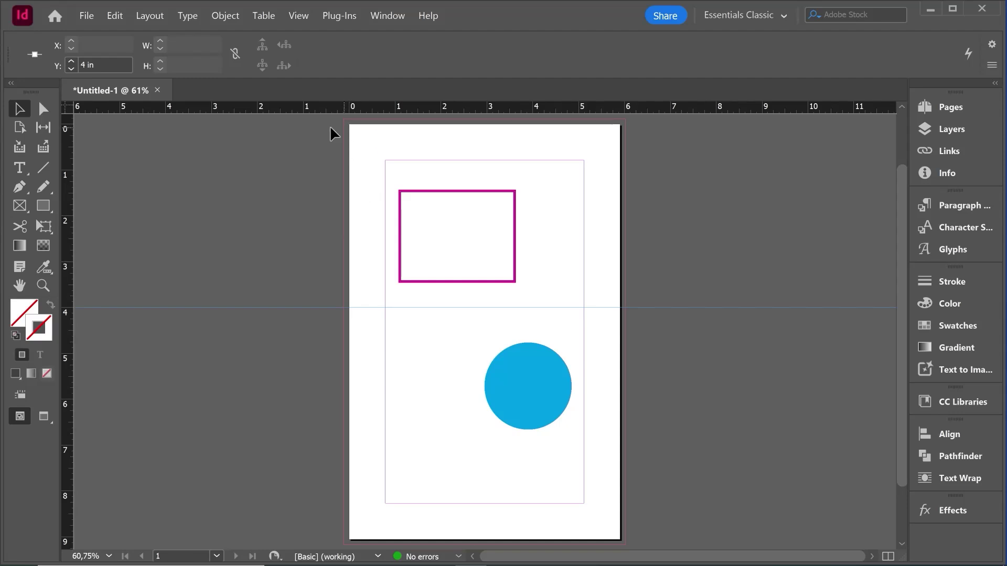
- Nudge the horizontal guide's Y value to exactly 5 in and deselect it
{"action": "left_click", "coordinate": [74, 61]}
{"action": "left_click", "coordinate": [73, 61]}
{"action": "left_click", "coordinate": [73, 61]}
{"action": "left_click", "coordinate": [73, 61]}
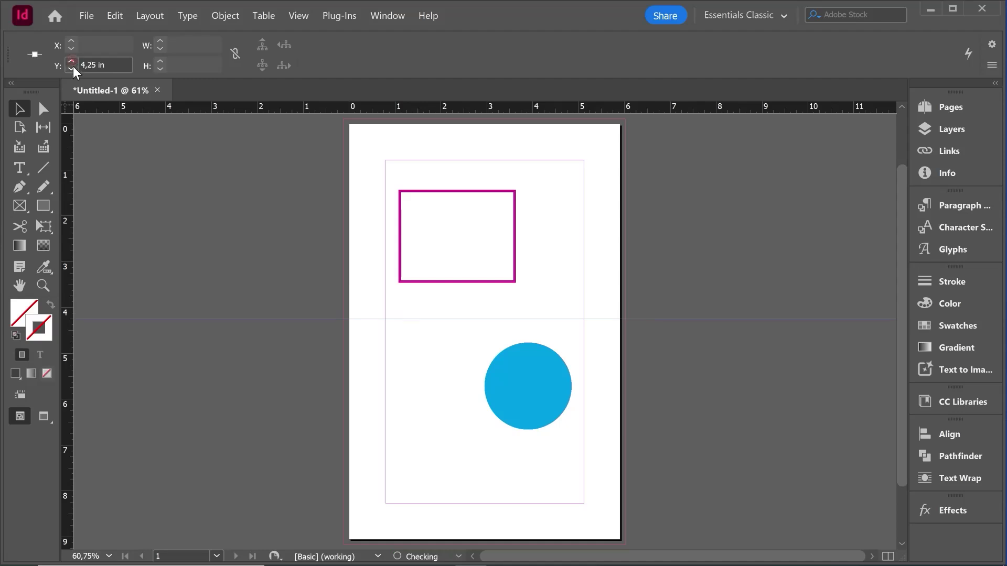
{"action": "left_click", "coordinate": [71, 68]}
{"action": "left_click", "coordinate": [71, 68]}
{"action": "left_click", "coordinate": [71, 68]}
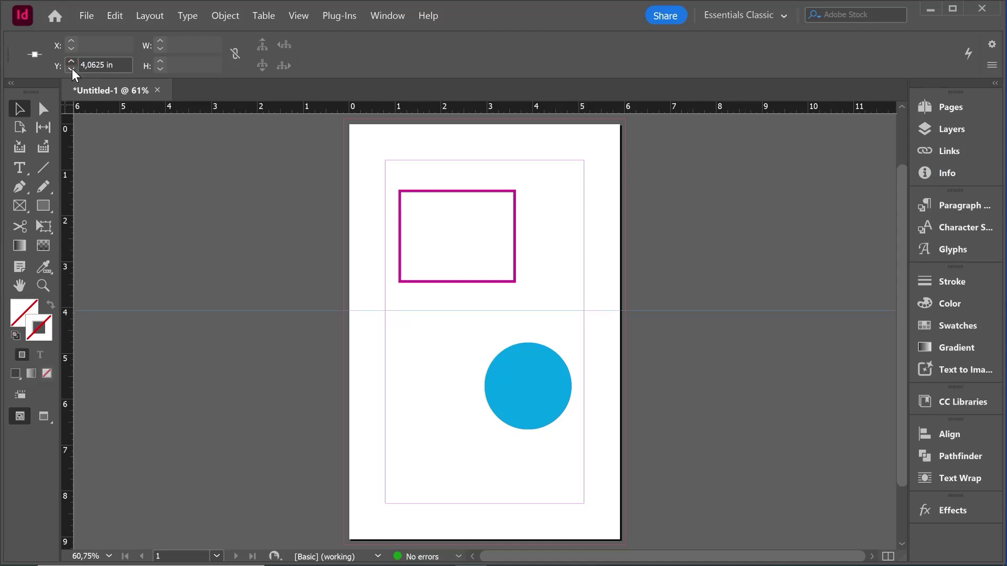
{"action": "left_click", "coordinate": [73, 61]}
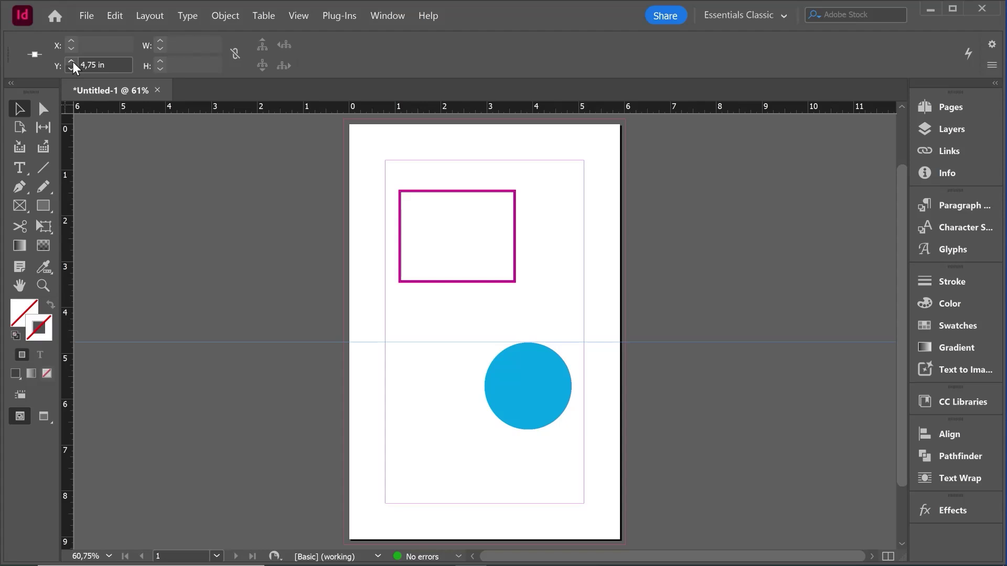
{"action": "left_click", "coordinate": [73, 61]}
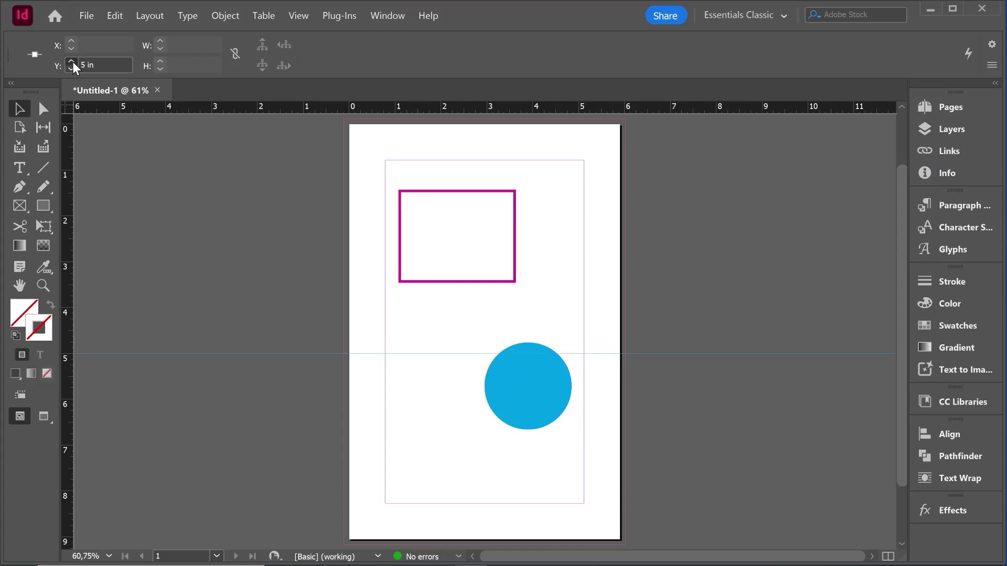
{"action": "left_click", "coordinate": [73, 62]}
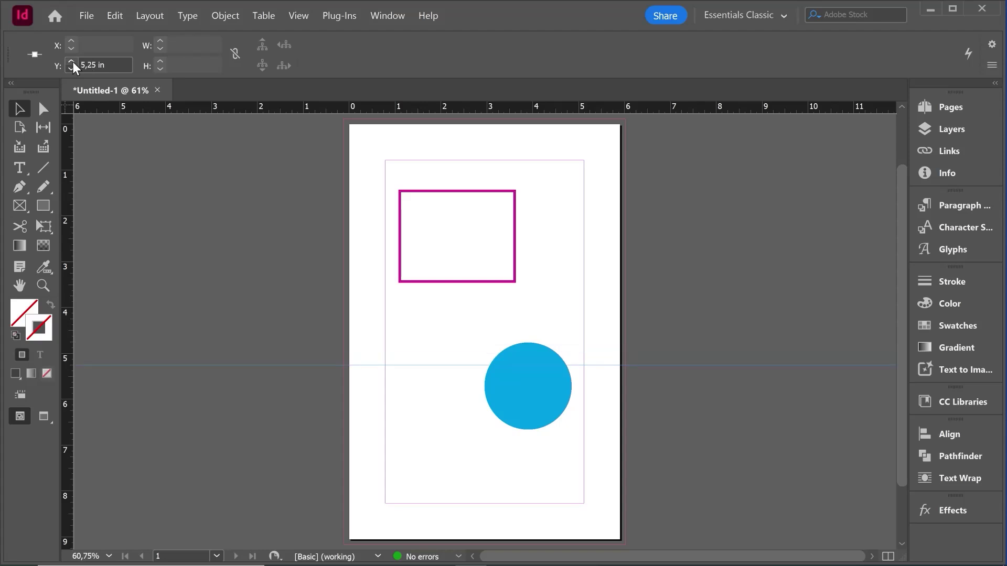
{"action": "left_click", "coordinate": [71, 67]}
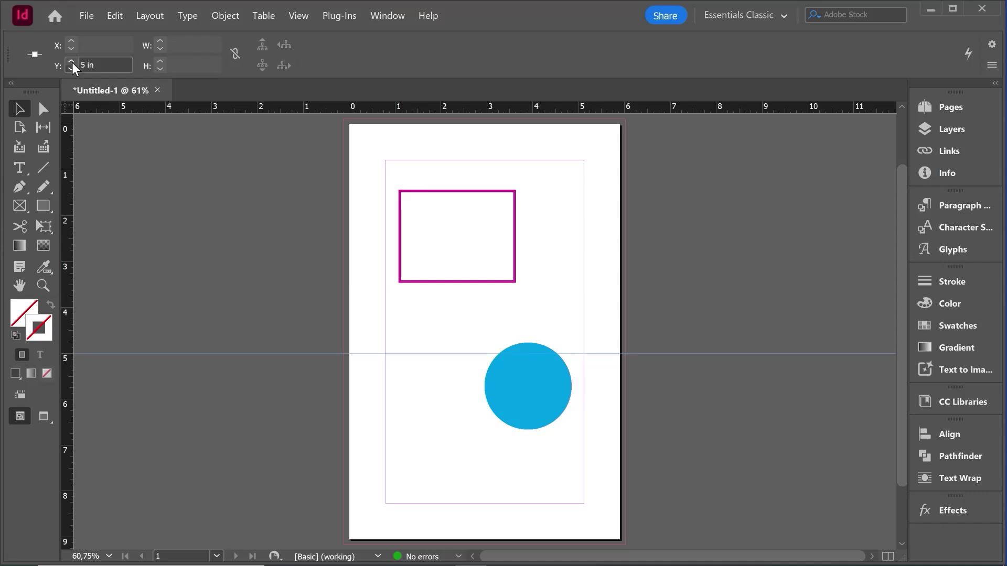
{"action": "left_click", "coordinate": [598, 266]}
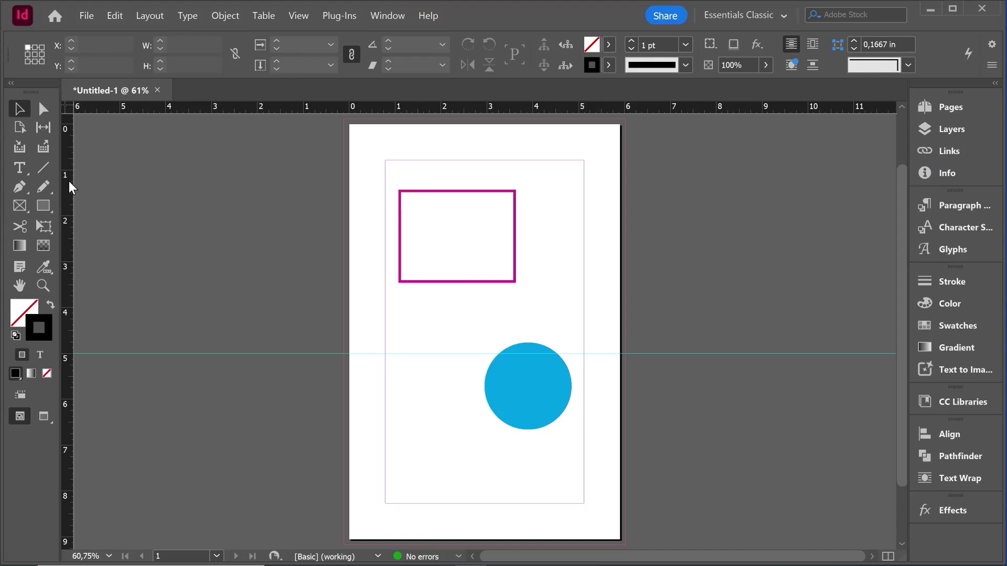
- Place a vertical guide at X 2 in, deselect it, and zoom out one level
{"action": "left_click_drag", "start_coordinate": [70, 186], "coordinate": [546, 179]}
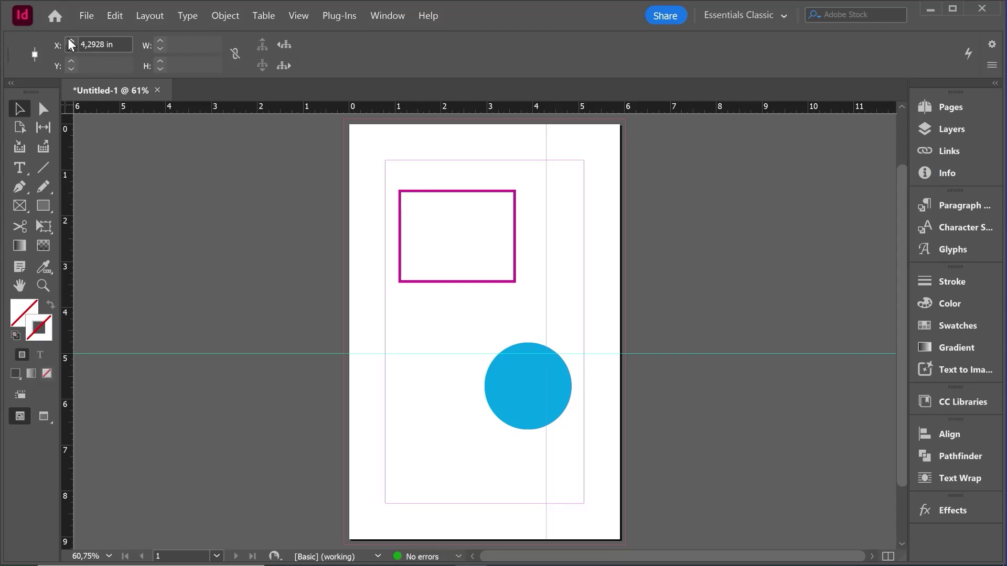
{"action": "left_click_drag", "start_coordinate": [122, 44], "coordinate": [74, 44]}
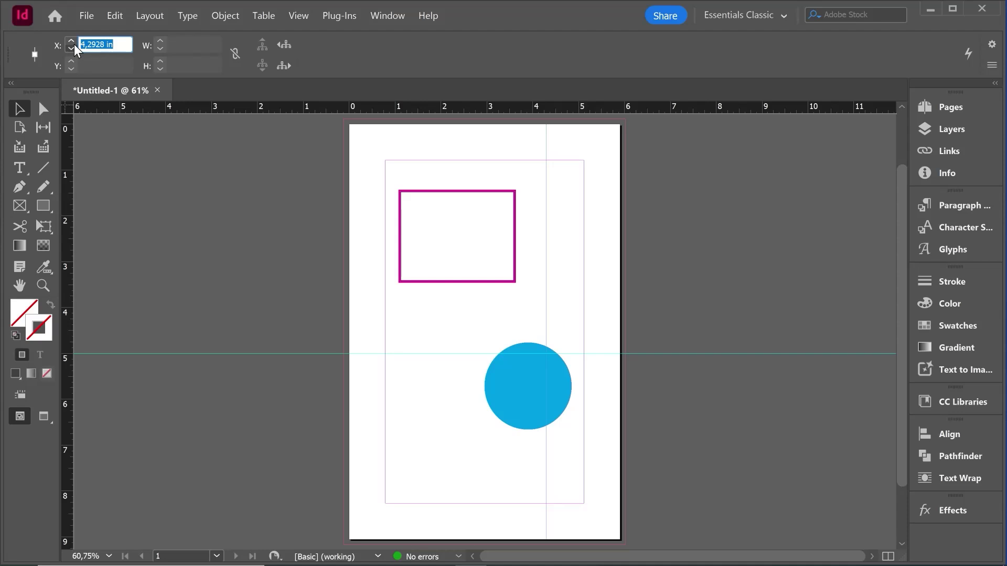
{"action": "type", "text": "2"}
{"action": "key", "text": "Return"}
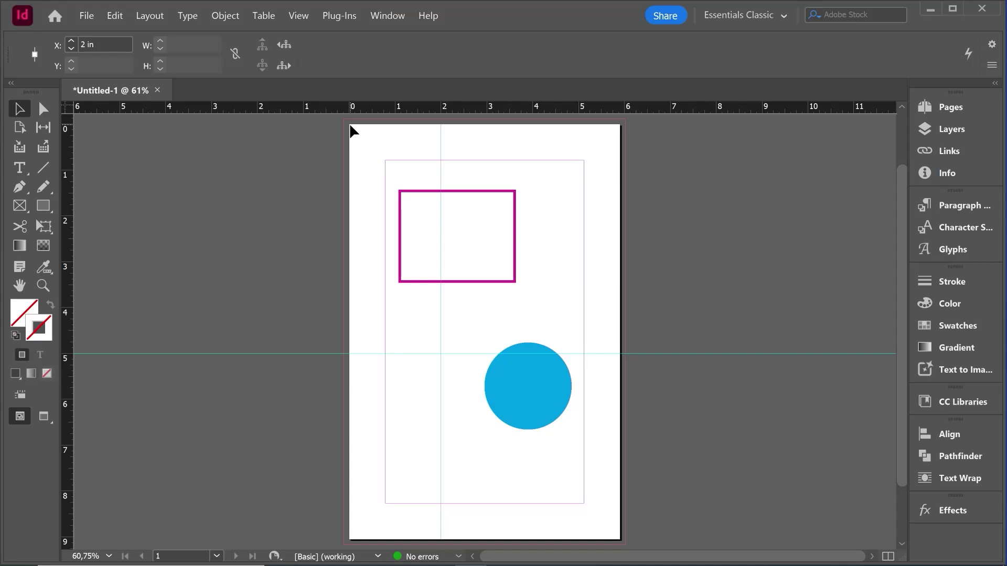
{"action": "left_click", "coordinate": [497, 141]}
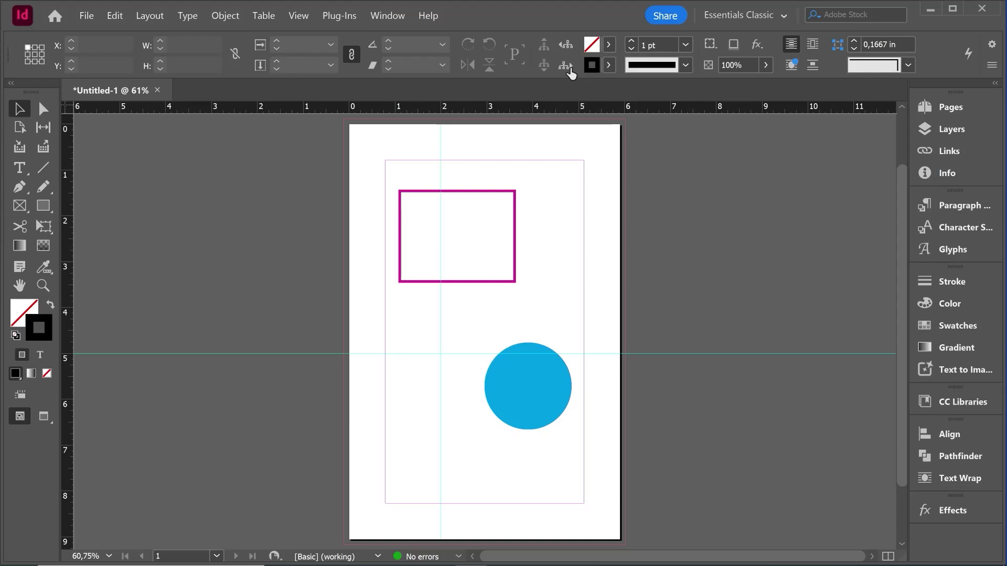
{"action": "key", "text": "ctrl+minus"}
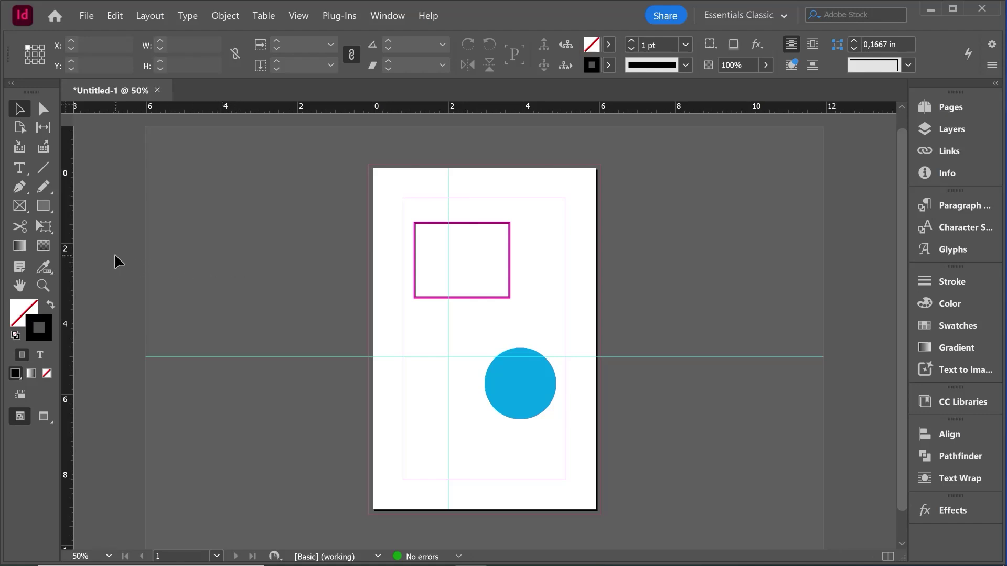
- Drag a vertical guide to X 4,3278 in and a horizontal guide to about Y 1,15 in
{"action": "left_click_drag", "start_coordinate": [66, 230], "coordinate": [536, 239]}
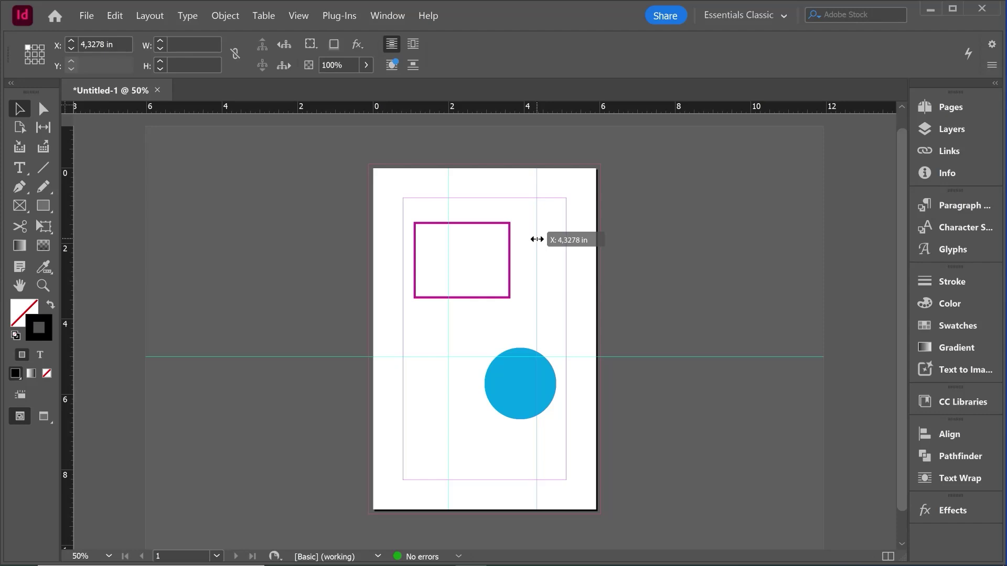
{"action": "left_click_drag", "start_coordinate": [536, 239], "coordinate": [536, 239]}
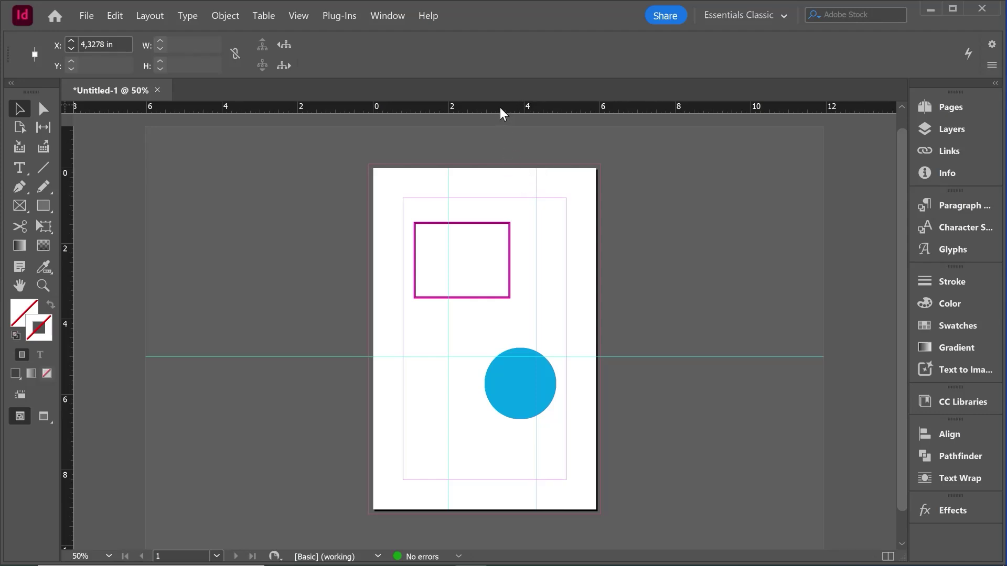
{"action": "left_click_drag", "start_coordinate": [501, 108], "coordinate": [341, 211]}
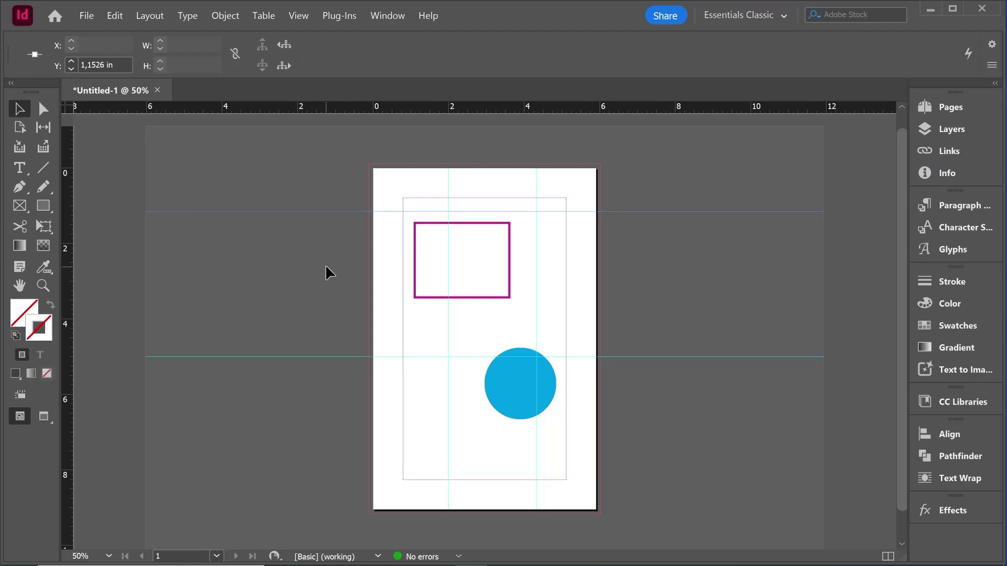
{"action": "left_click", "coordinate": [627, 234]}
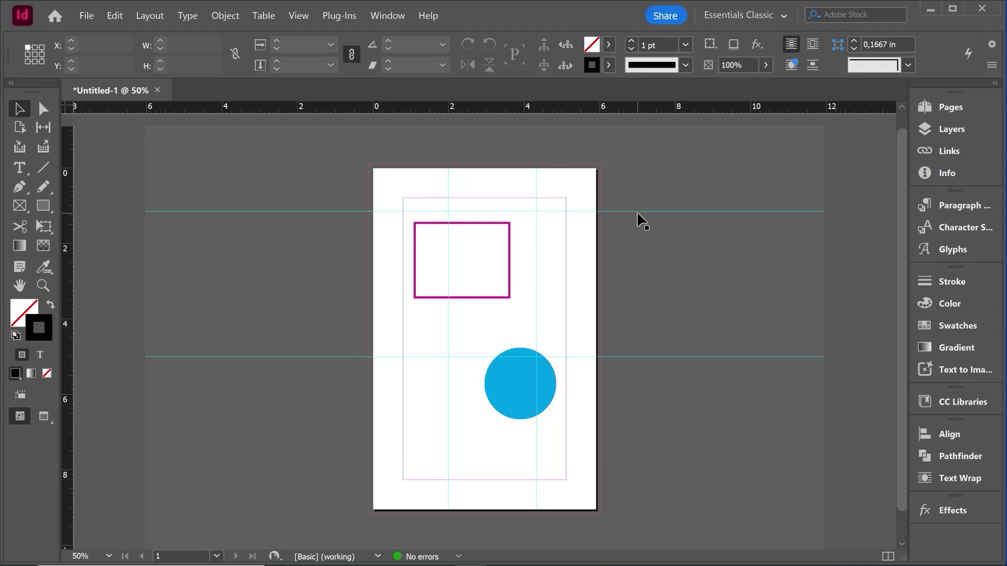
{"action": "left_click", "coordinate": [637, 212]}
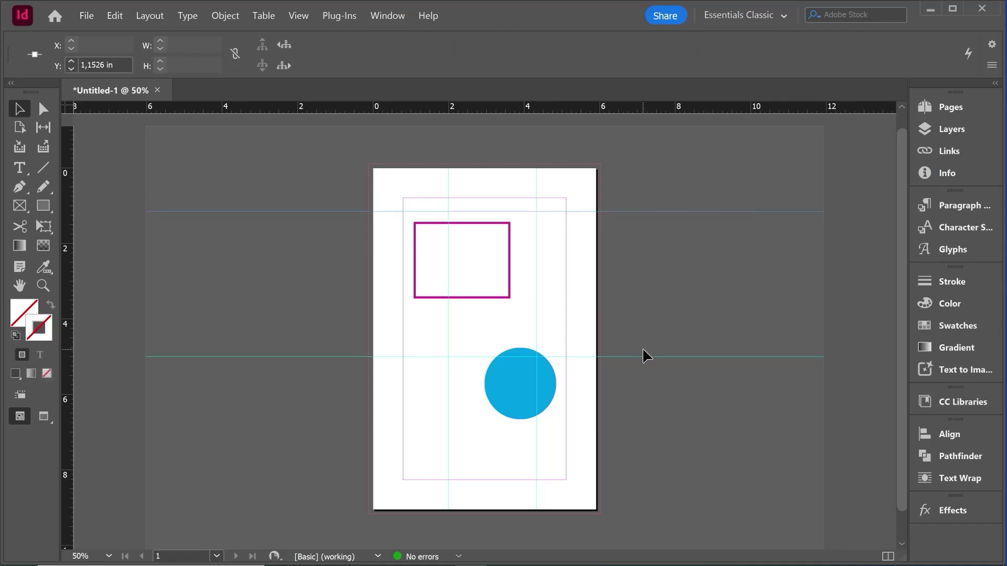
{"action": "left_click", "coordinate": [643, 353], "text": "shift"}
{"action": "right_click", "coordinate": [637, 241]}
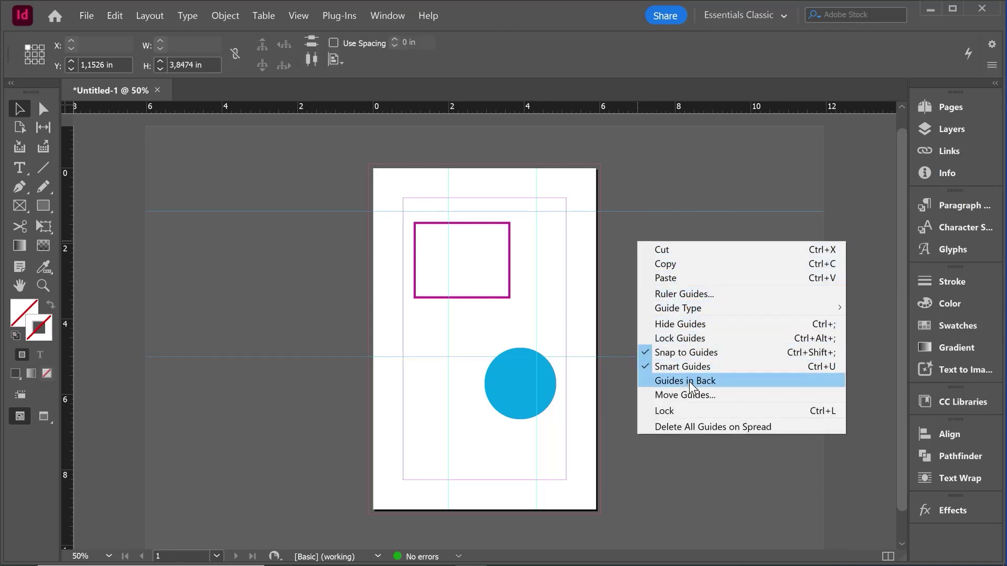
{"action": "left_click", "coordinate": [691, 337]}
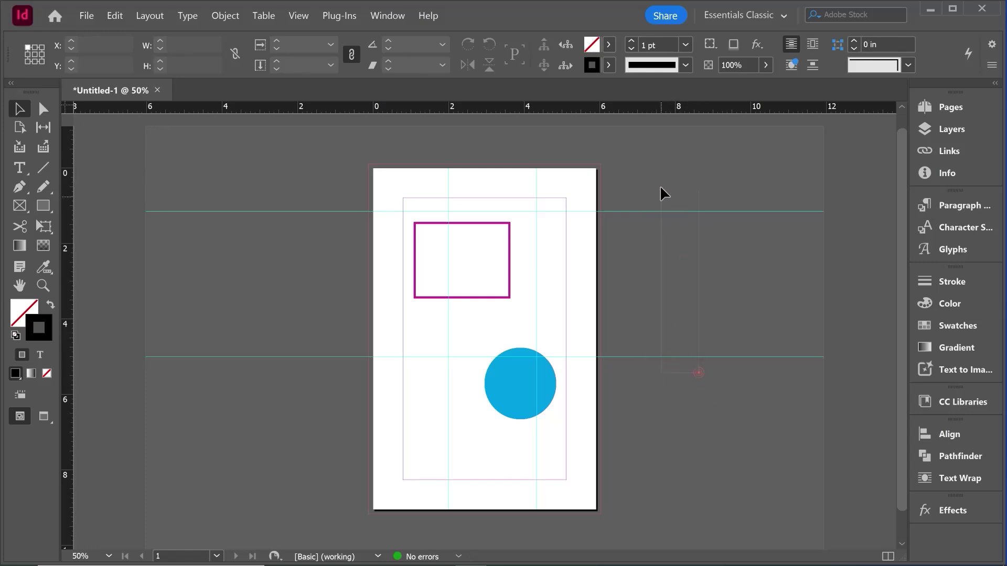
{"action": "right_click", "coordinate": [625, 242]}
{"action": "mouse_move", "coordinate": [659, 370]}
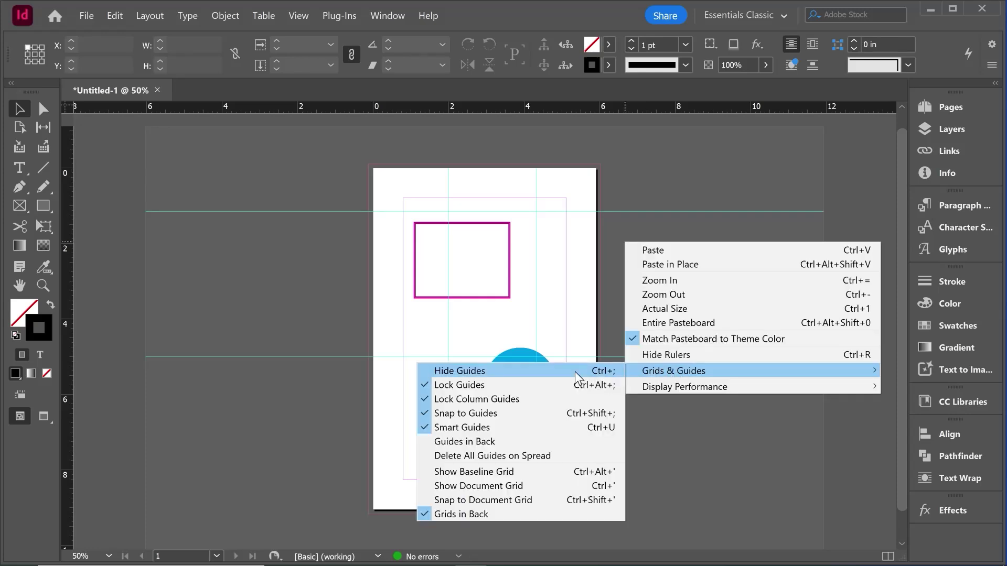
{"action": "left_click", "coordinate": [462, 385]}
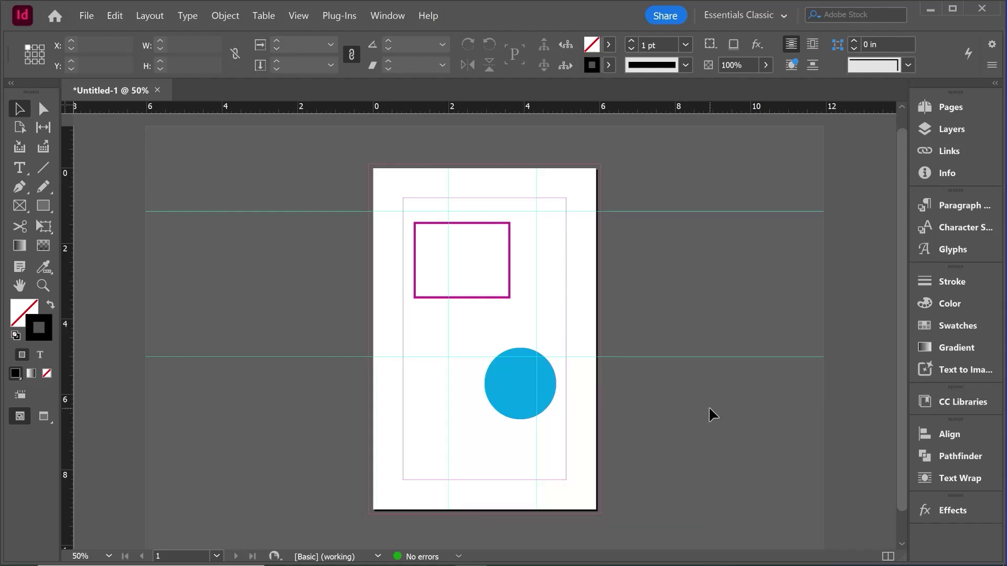
- Delete all ruler guides on the spread using Grids & Guides > Delete All Guides on Spread
{"action": "left_click_drag", "start_coordinate": [728, 313], "coordinate": [677, 192]}
{"action": "left_click", "coordinate": [627, 282]}
{"action": "right_click", "coordinate": [646, 268]}
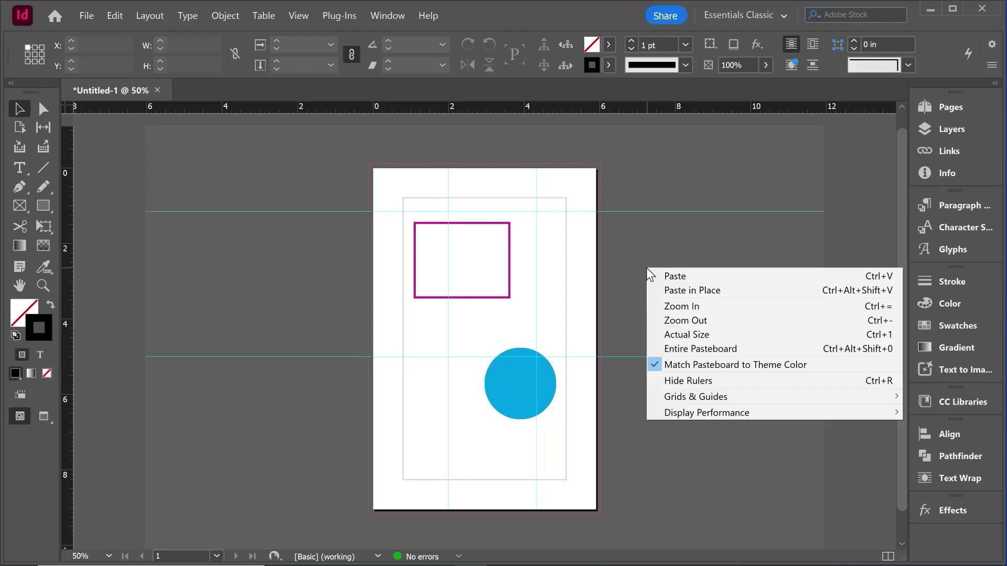
{"action": "mouse_move", "coordinate": [697, 402]}
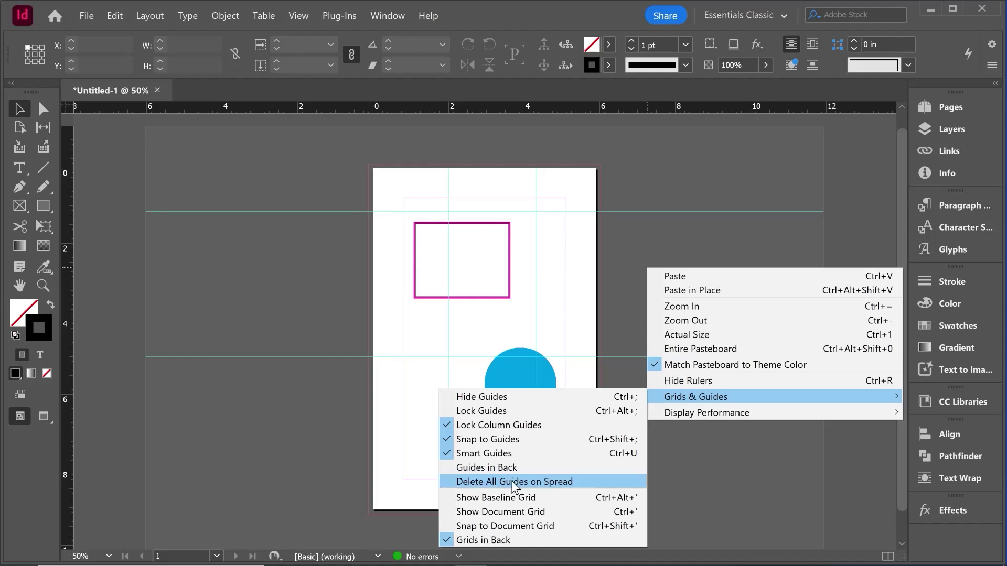
{"action": "left_click", "coordinate": [549, 480]}
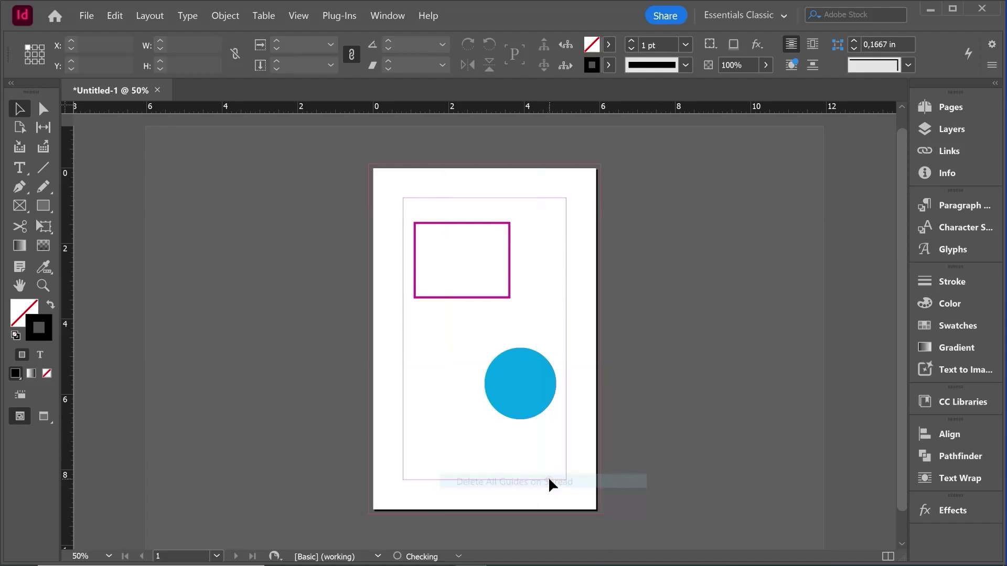
{"action": "right_click", "coordinate": [621, 437]}
{"action": "mouse_move", "coordinate": [611, 404]}
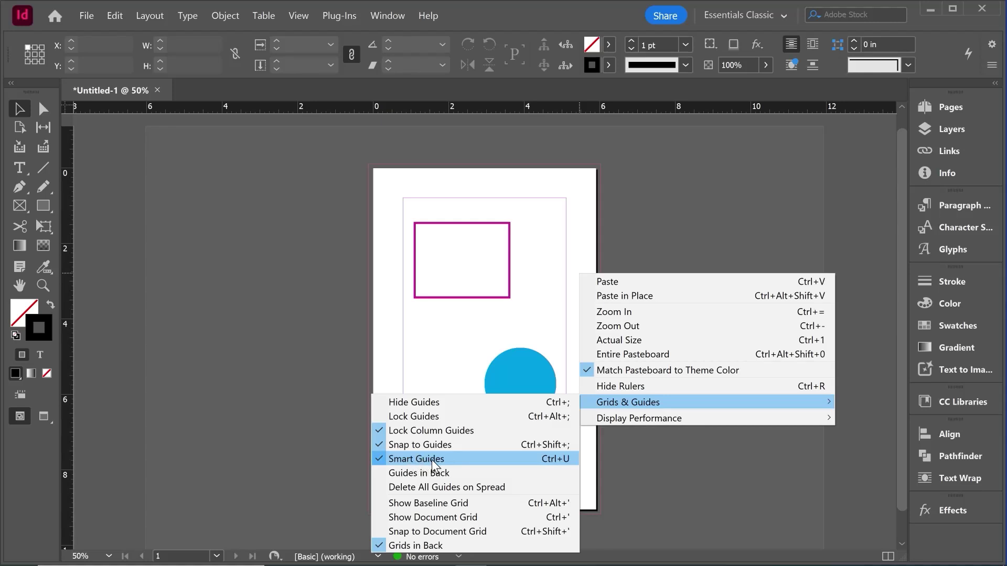
- Close the Grids & Guides menu with Smart Guides left ticked
{"action": "left_click", "coordinate": [438, 338]}
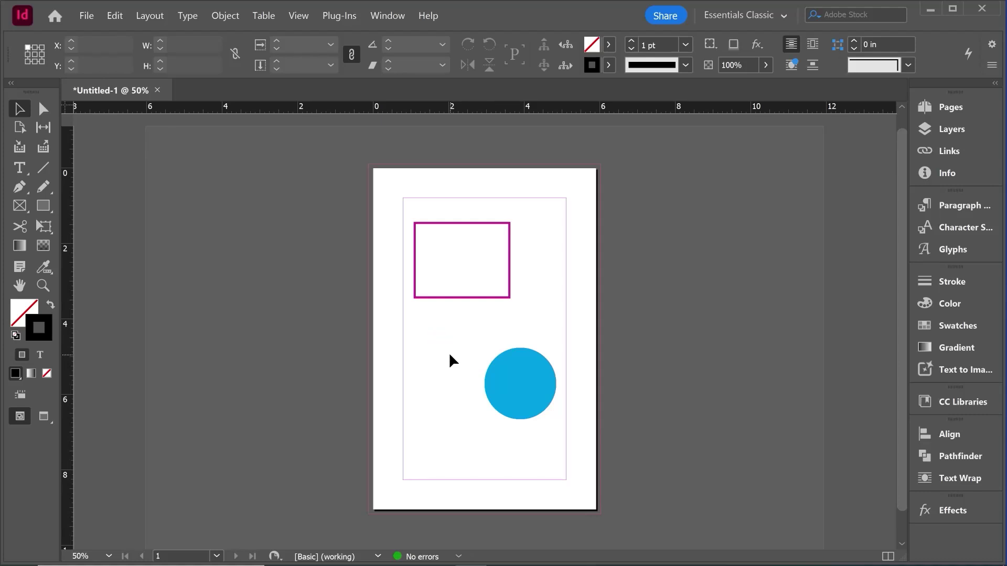
- Drag the magenta rectangle to the page centre, landing at X 1,6721 in, Y 3,5126 in
{"action": "left_click", "coordinate": [460, 298]}
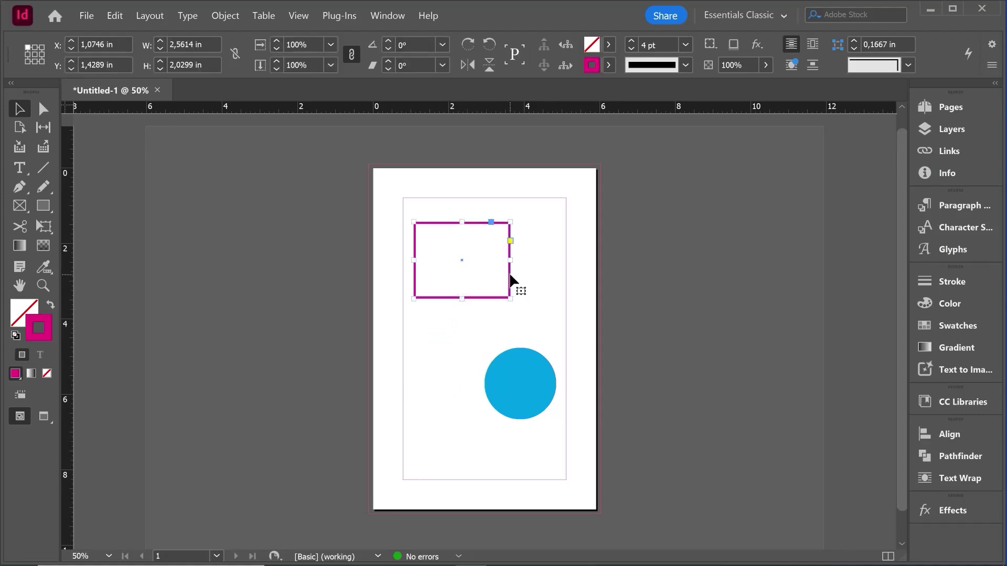
{"action": "left_click_drag", "start_coordinate": [512, 281], "coordinate": [541, 323]}
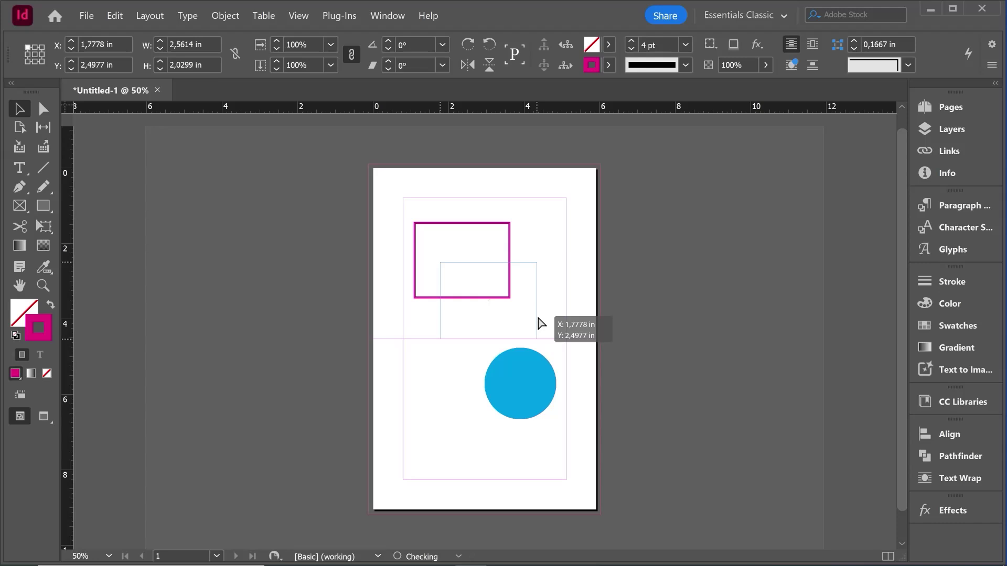
{"action": "left_click_drag", "start_coordinate": [539, 320], "coordinate": [532, 286]}
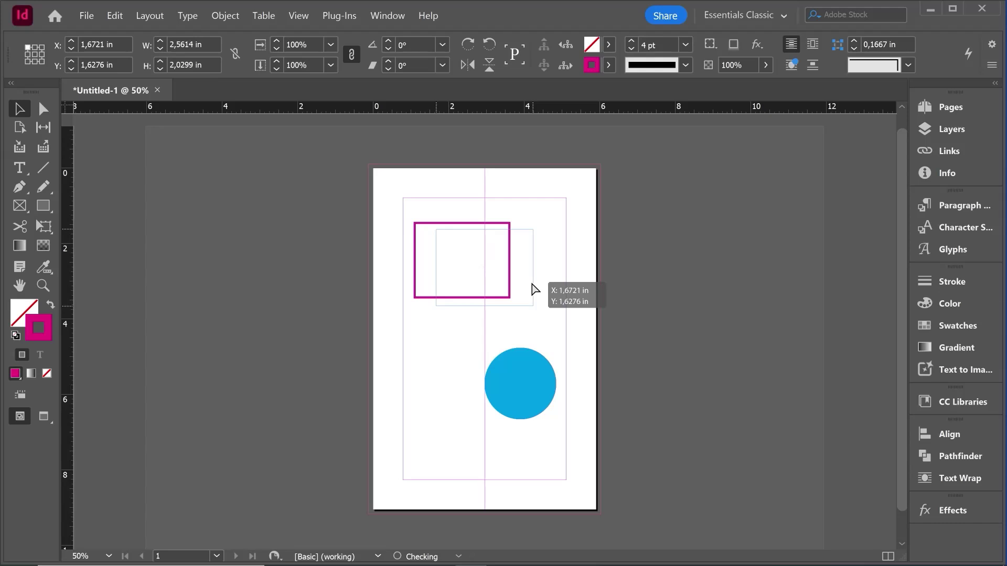
{"action": "left_click_drag", "start_coordinate": [532, 287], "coordinate": [532, 309]}
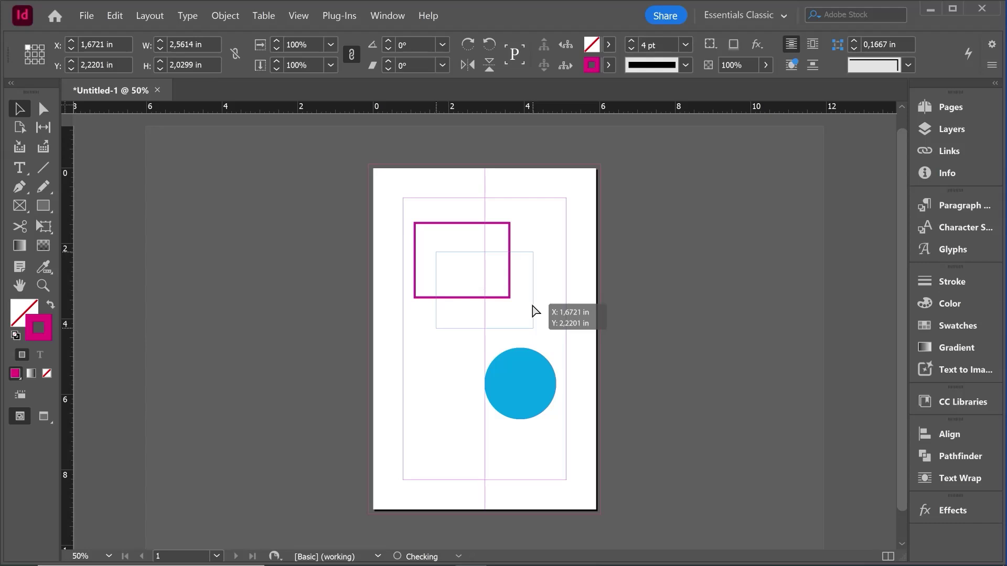
{"action": "left_click_drag", "start_coordinate": [533, 306], "coordinate": [530, 305]}
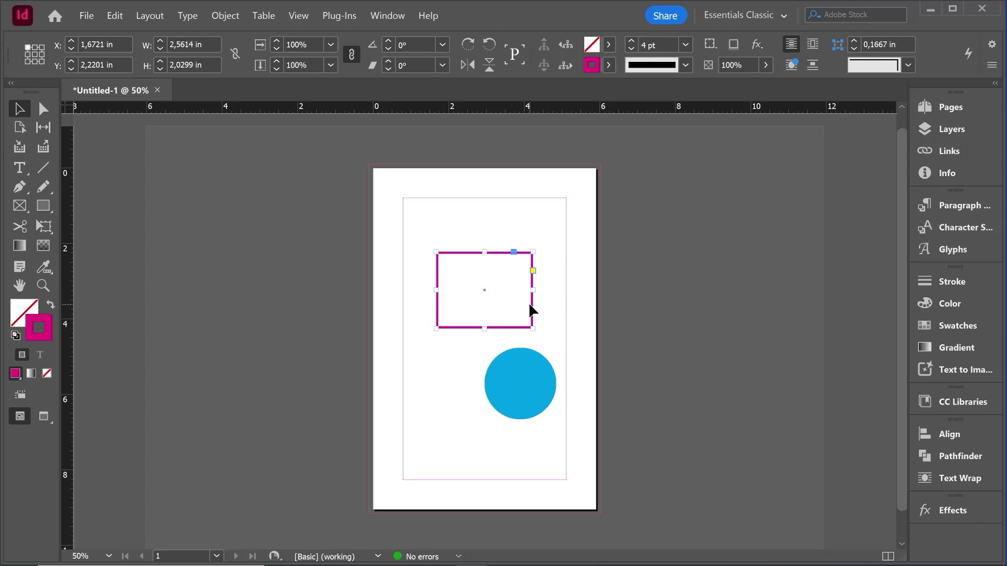
{"action": "left_click_drag", "start_coordinate": [442, 286], "coordinate": [443, 359]}
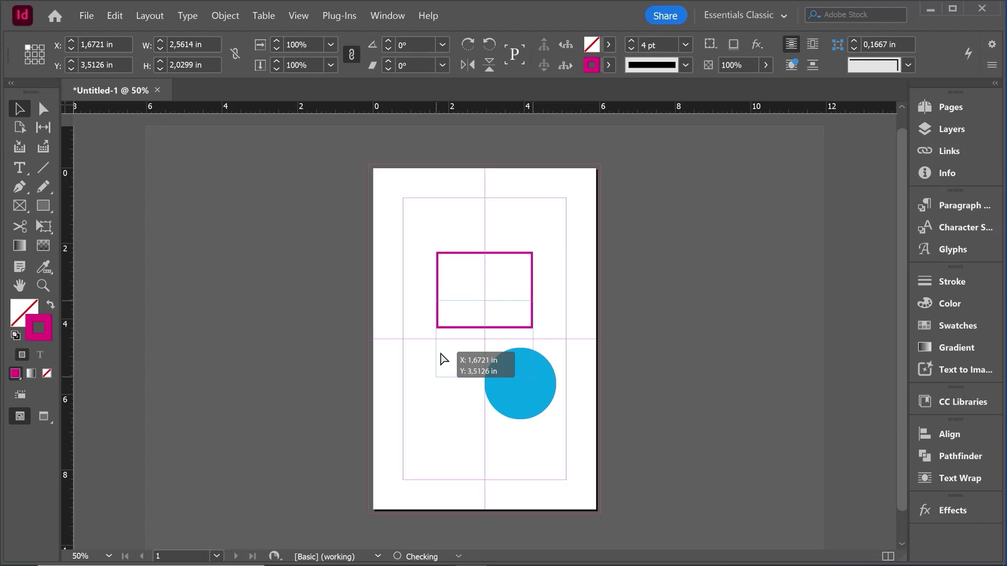
{"action": "left_click_drag", "start_coordinate": [440, 354], "coordinate": [440, 357]}
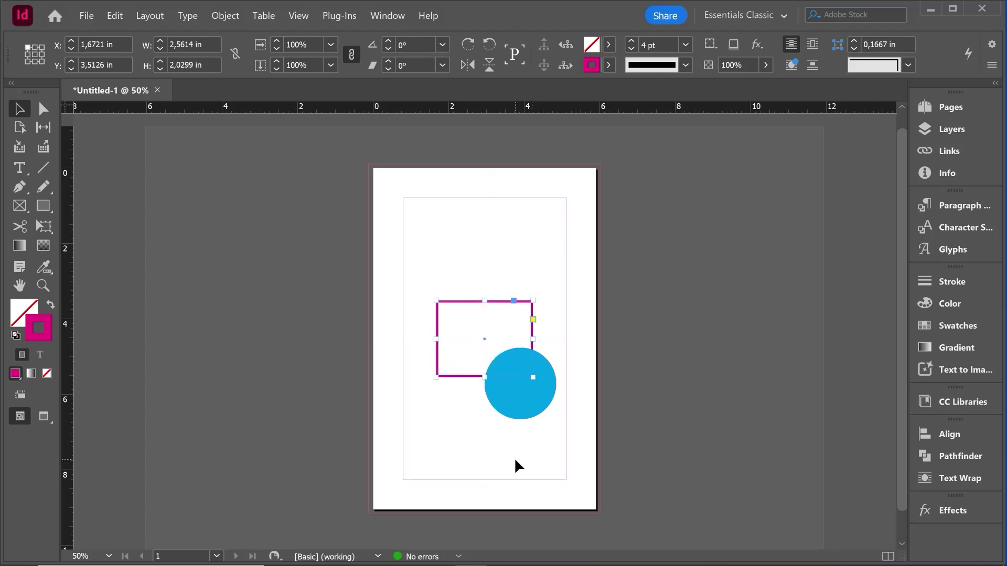
- Snap the blue circle to the rectangle's centre at X 2,005 in, Y 3,5798 in, then deselect
{"action": "left_click_drag", "start_coordinate": [514, 407], "coordinate": [527, 272]}
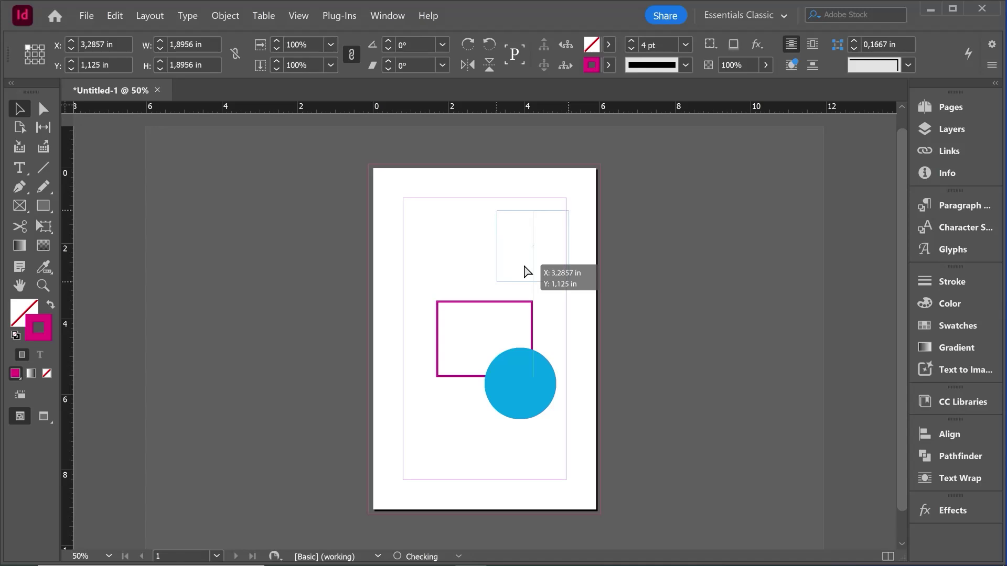
{"action": "left_click_drag", "start_coordinate": [528, 272], "coordinate": [527, 272]}
{"action": "left_click_drag", "start_coordinate": [528, 271], "coordinate": [528, 272]}
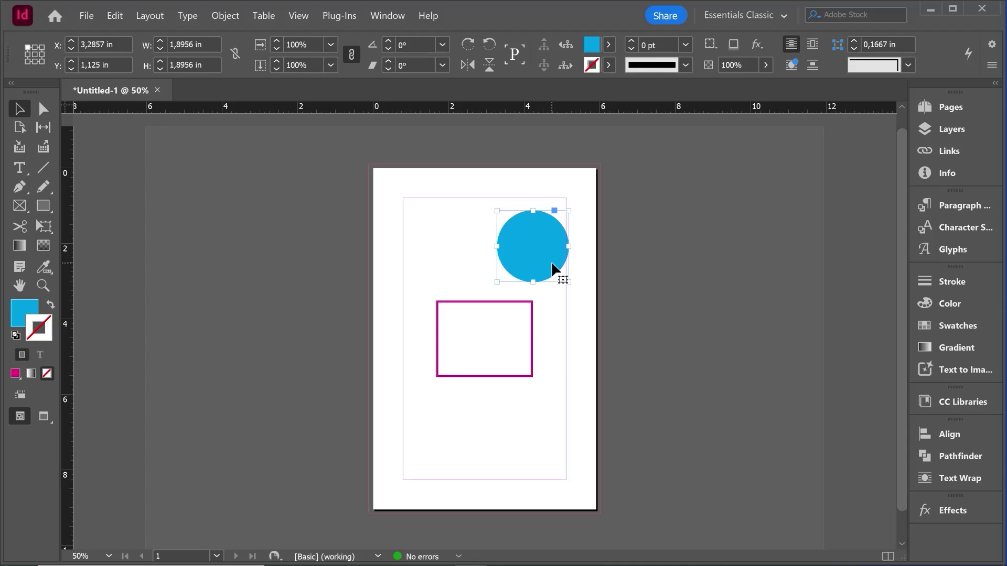
{"action": "left_click_drag", "start_coordinate": [553, 270], "coordinate": [509, 362]}
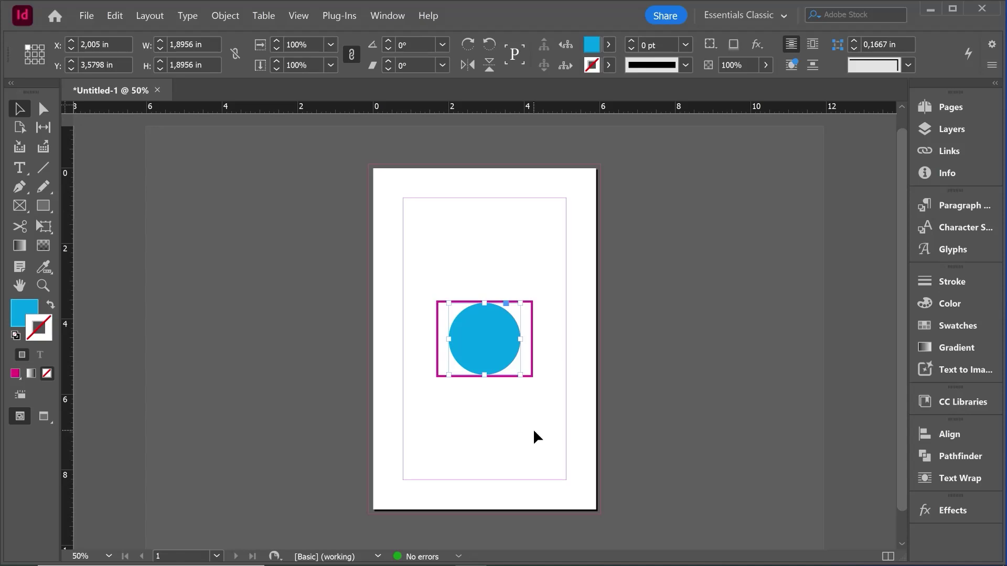
{"action": "left_click", "coordinate": [534, 432]}
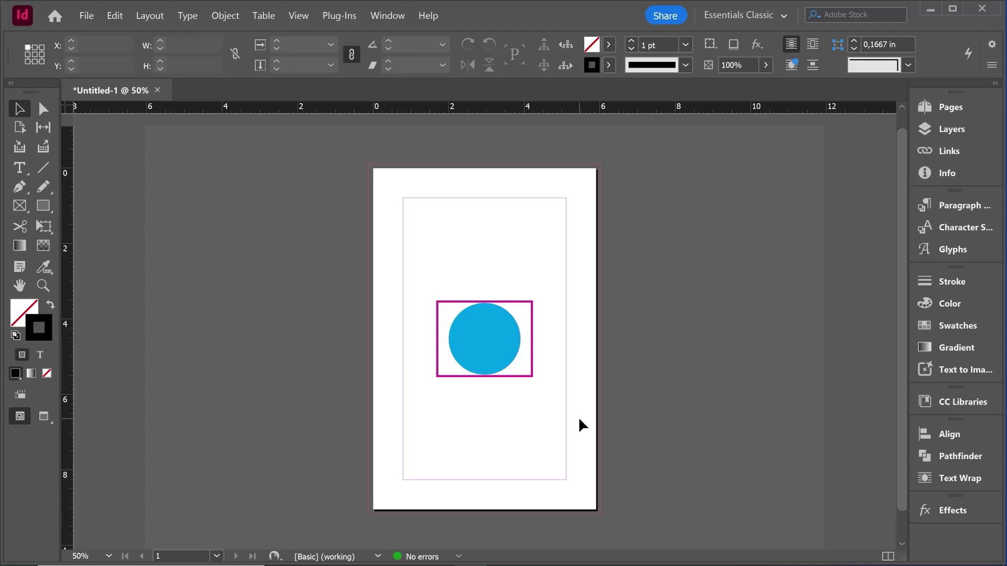